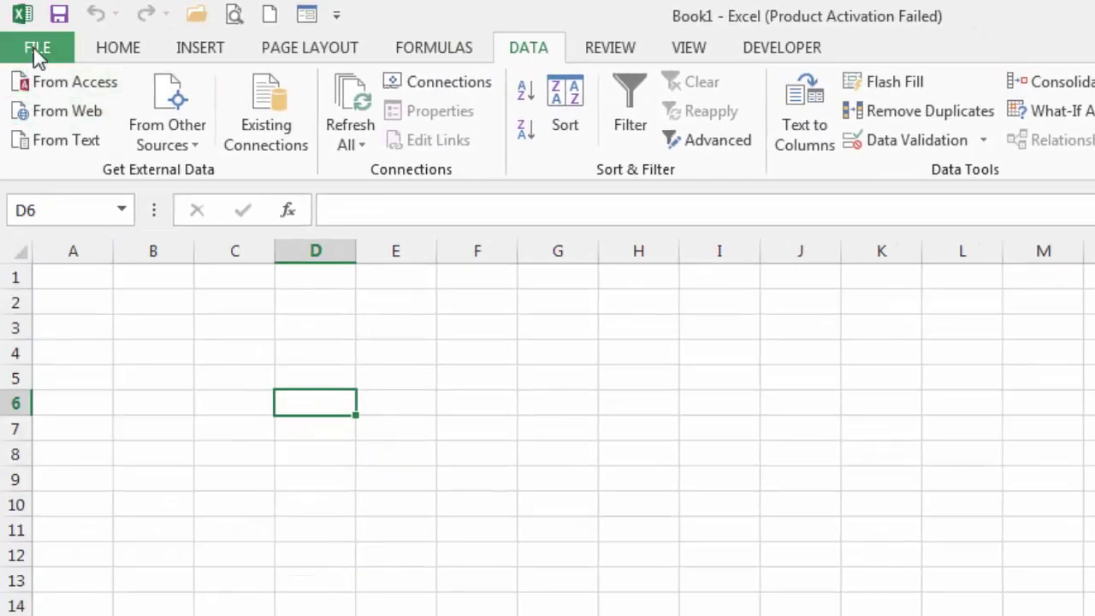
# - Open the Excel Add-ins manager via File > Options > Add-Ins
pyautogui.click(34, 47)
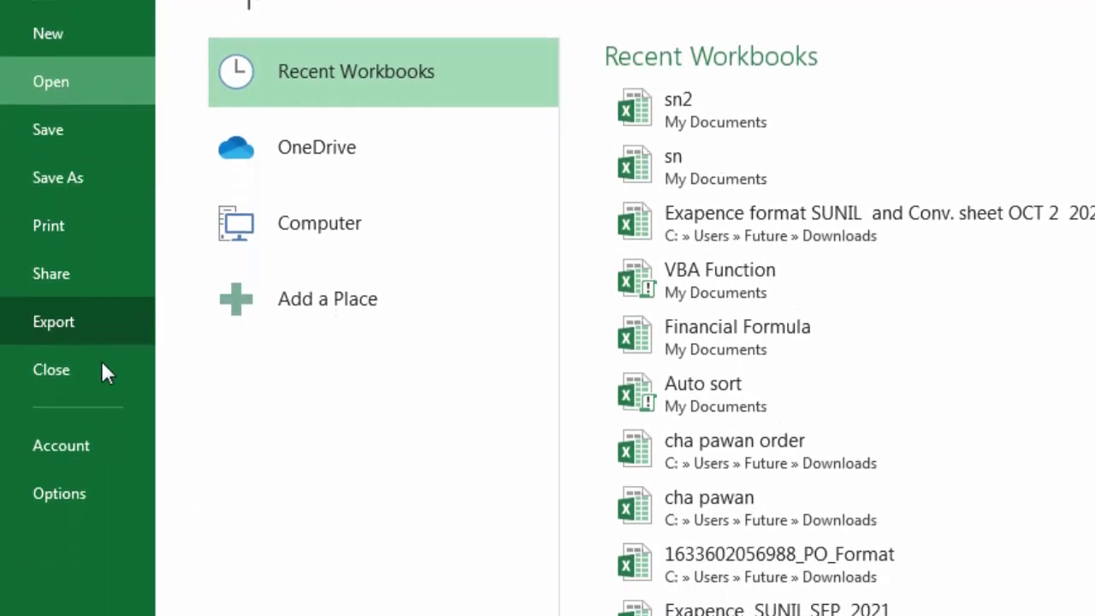
pyautogui.click(81, 484)
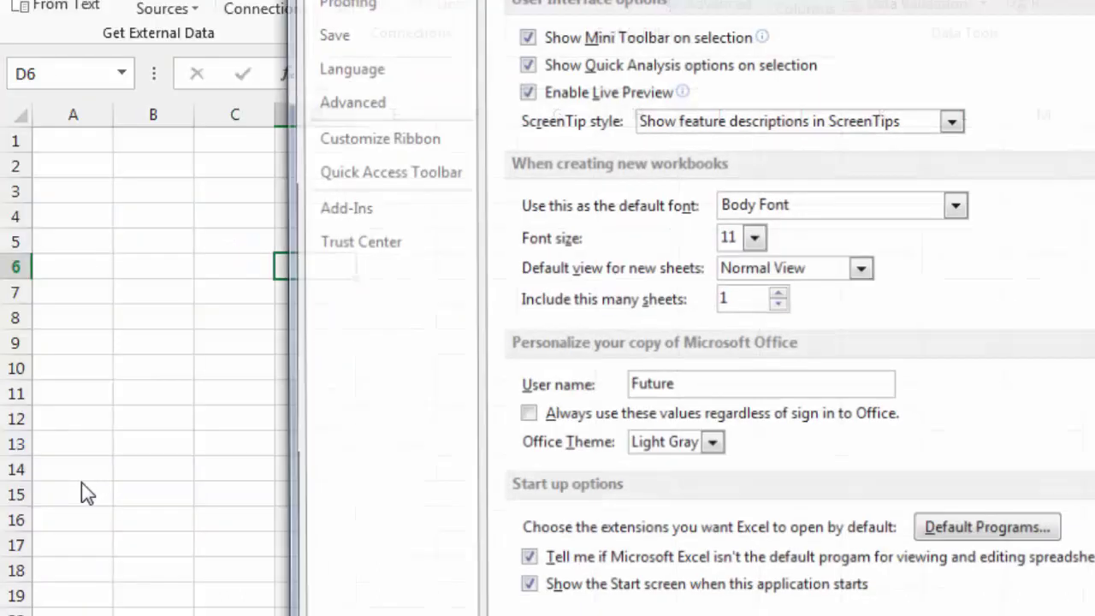
pyautogui.click(325, 221)
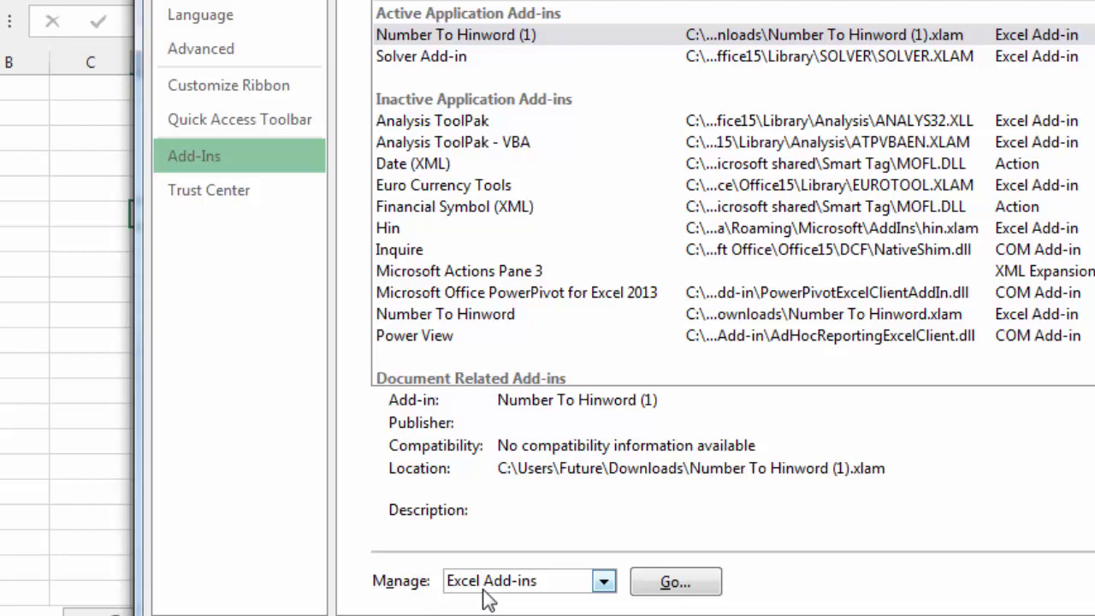
pyautogui.click(669, 587)
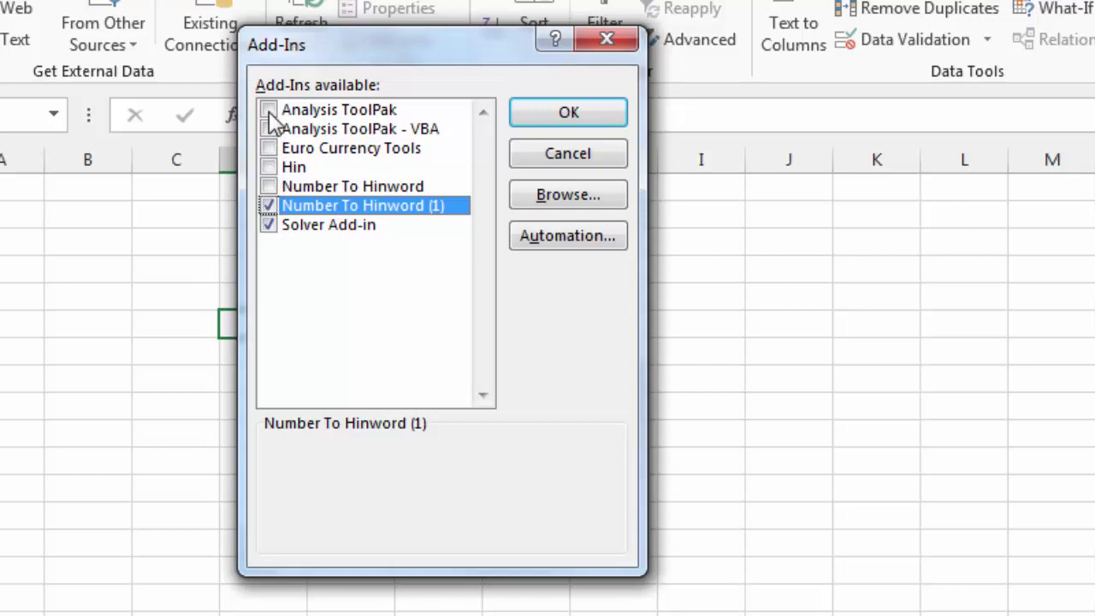
# - Tick Analysis ToolPak, confirm with OK, and launch Data Analysis from the Data tab
pyautogui.click(269, 111)
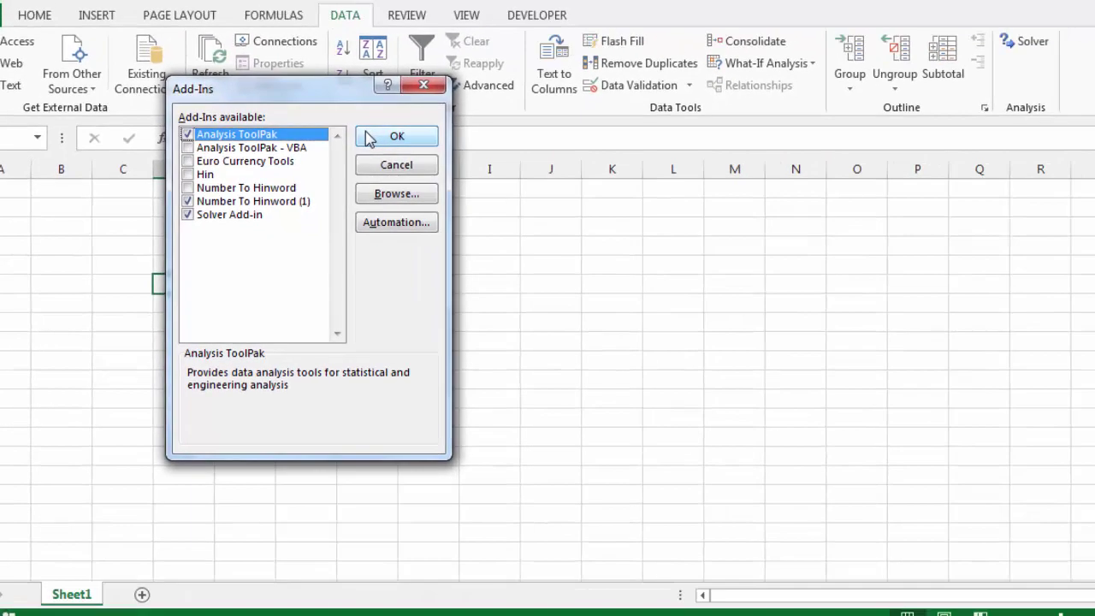
pyautogui.click(369, 140)
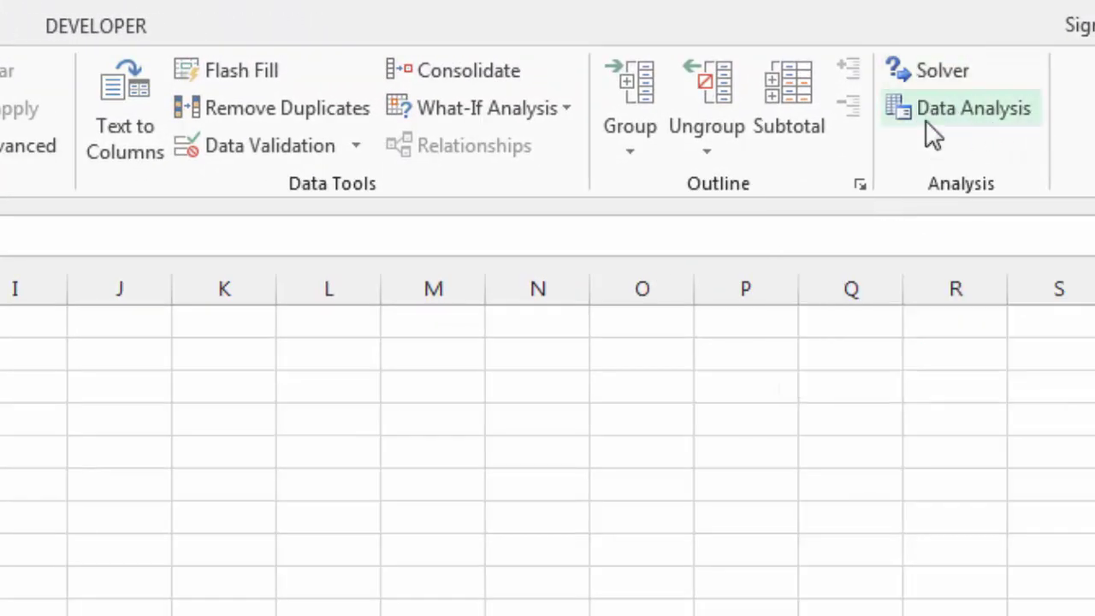
pyautogui.click(941, 110)
# - Scroll the Analysis Tools list past Regression and Sampling to the t-Test options
pyautogui.click(505, 476)
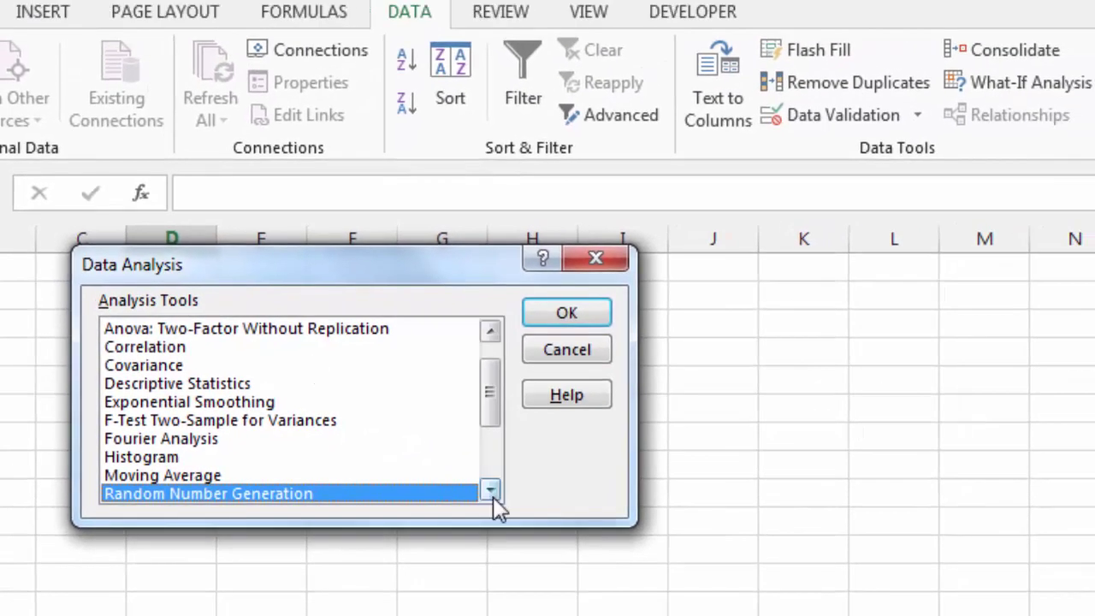
pyautogui.click(491, 490)
pyautogui.click(491, 491)
pyautogui.click(492, 496)
pyautogui.click(493, 496)
pyautogui.click(493, 497)
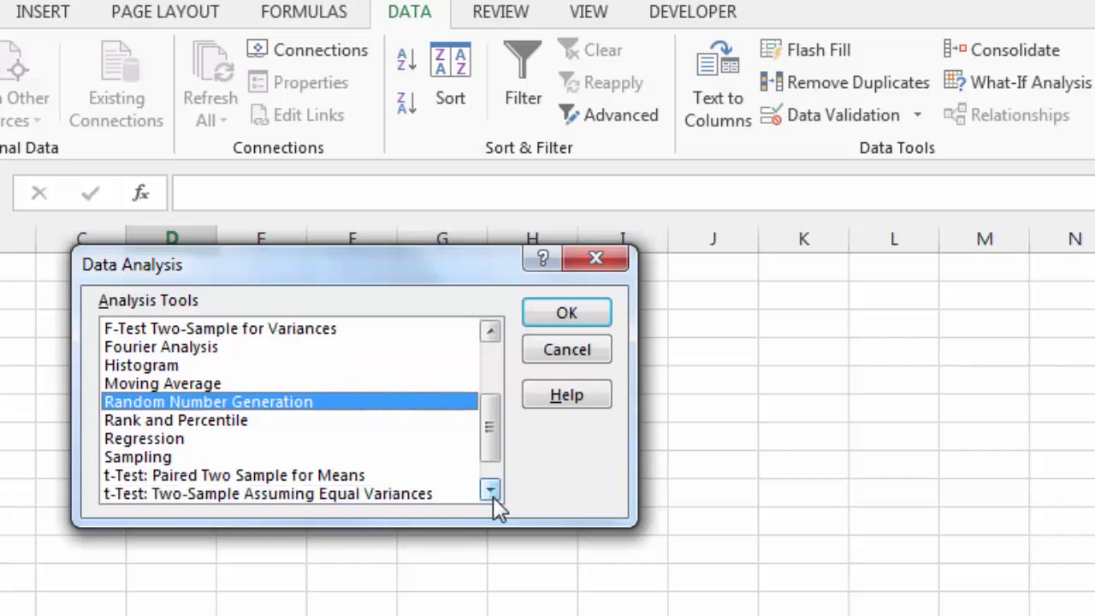
pyautogui.click(490, 492)
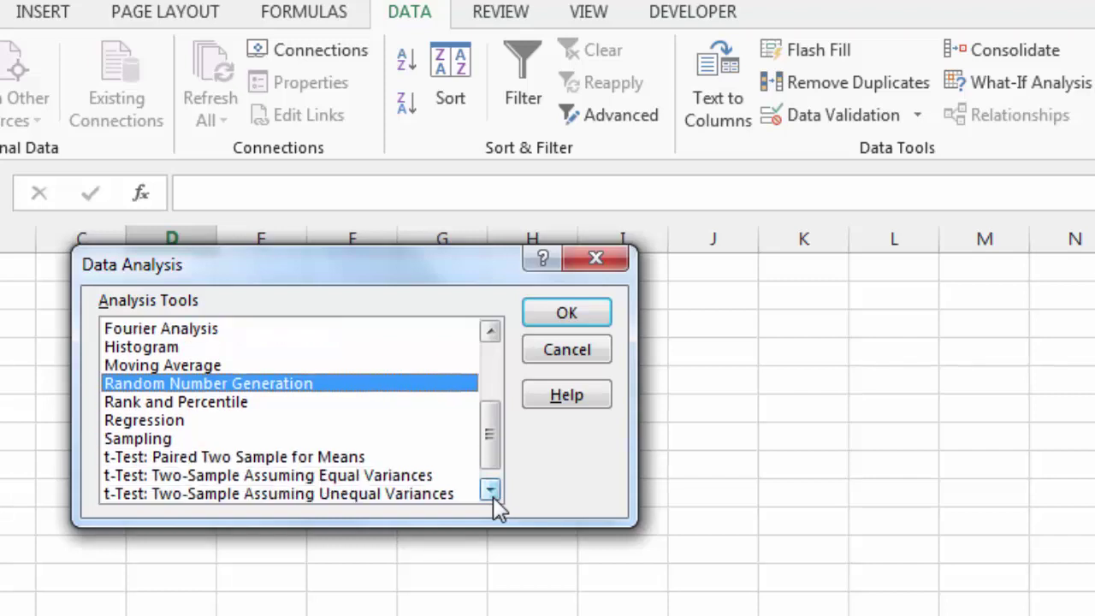